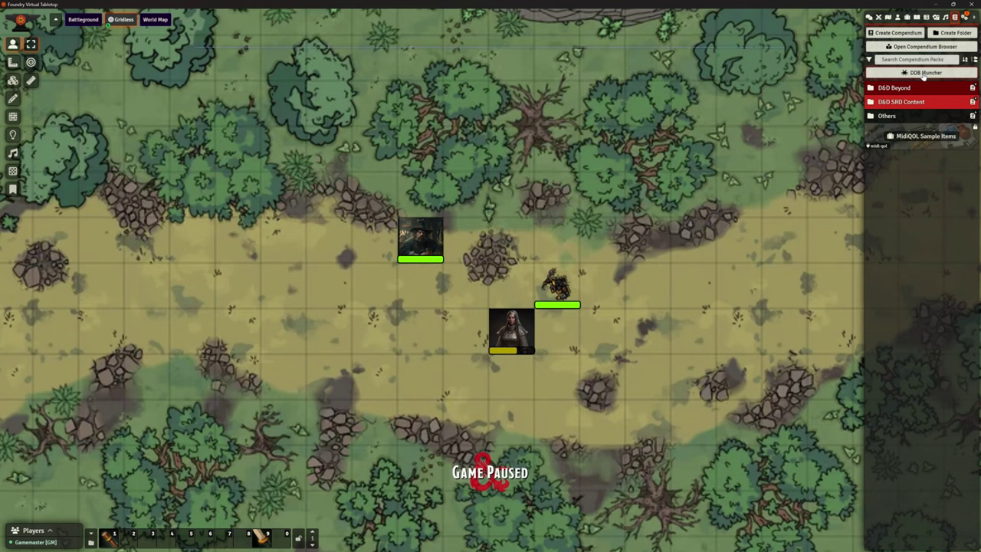
Launch the DDB Muncher importer from the Compendium Packs sidebar
{"action": "left_click", "coordinate": [923, 73]}
Move the Muncher window to the map centre to review its Munching flavours settings
{"action": "left_click_drag", "start_coordinate": [535, 155], "coordinate": [628, 204]}
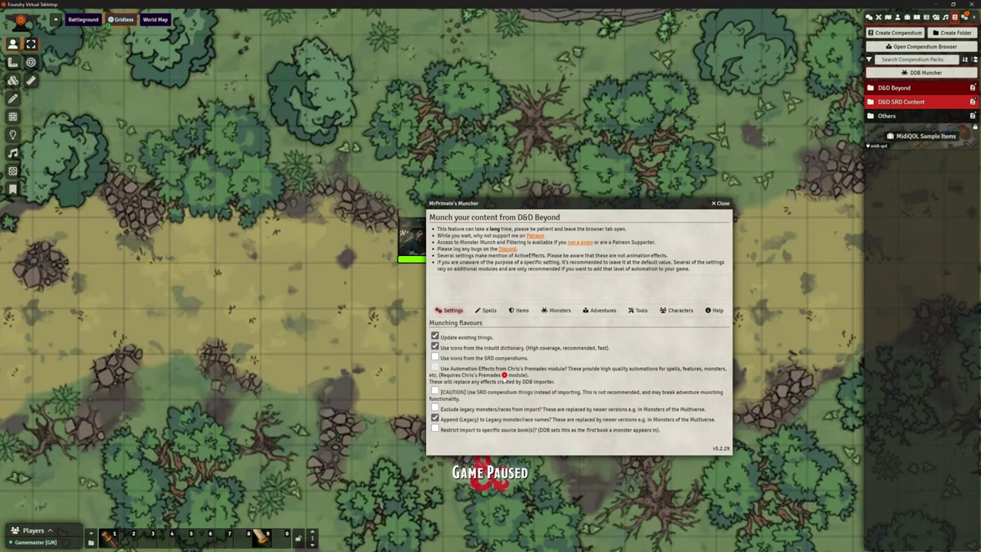
Run Spell Munch from the Spells tab with Create Automation Effects on, importing 442 spells
{"action": "left_click", "coordinate": [487, 311]}
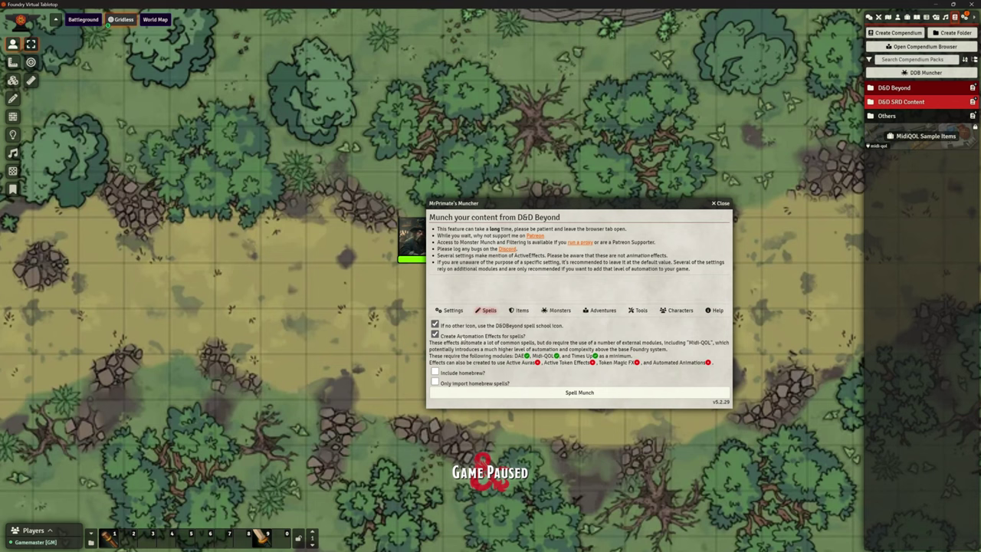
{"action": "left_click", "coordinate": [581, 394]}
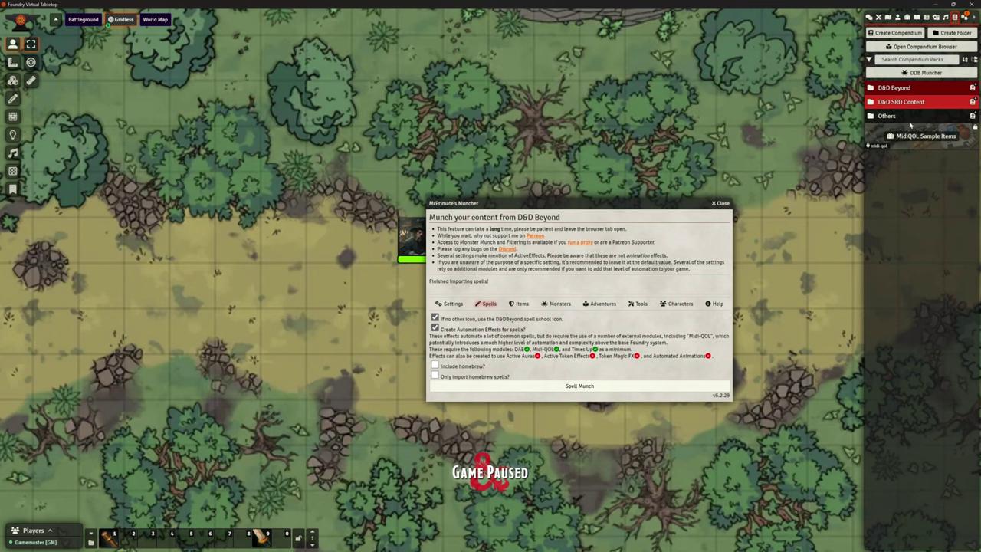
Open the DDB Spells compendium and browse the Abjuration spells folder
{"action": "left_click", "coordinate": [894, 88]}
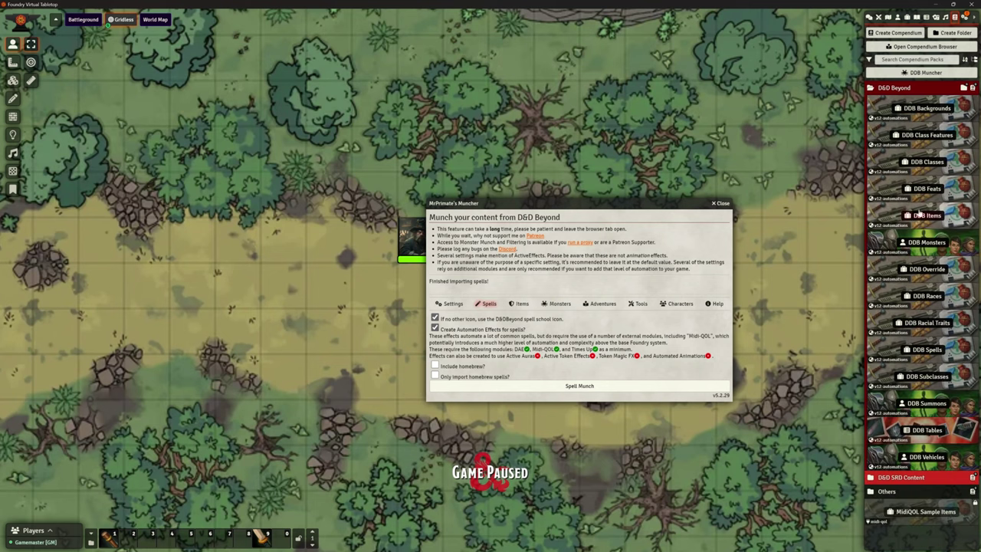
{"action": "left_click", "coordinate": [926, 349]}
{"action": "left_click", "coordinate": [74, 115]}
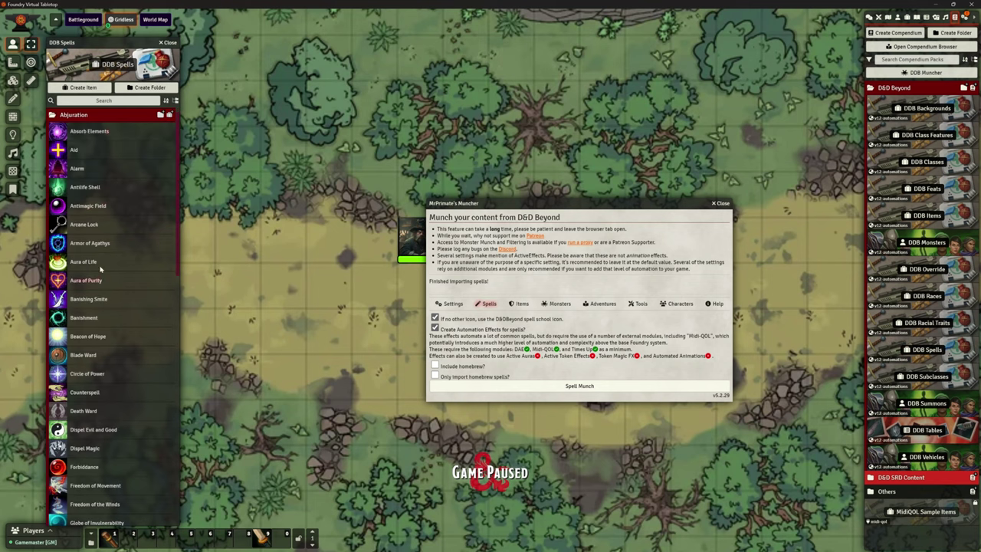
{"action": "scroll", "coordinate": [104, 291], "scroll_direction": "down", "scroll_amount": 6}
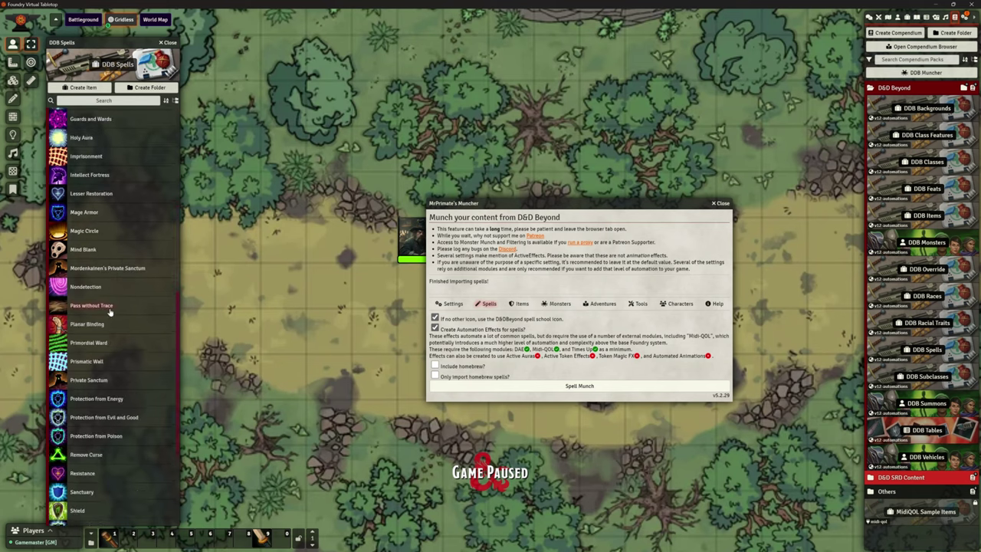
{"action": "scroll", "coordinate": [110, 311], "scroll_direction": "down", "scroll_amount": 2}
{"action": "scroll", "coordinate": [121, 355], "scroll_direction": "up", "scroll_amount": 8}
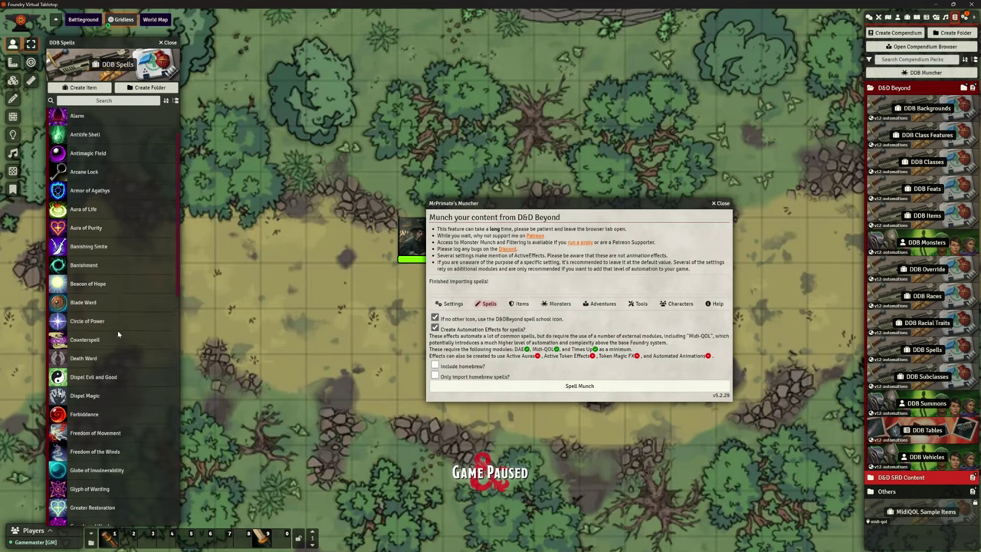
{"action": "left_click", "coordinate": [75, 115]}
Browse the Conjuration and Divination spell folders, then move the Muncher off the token
{"action": "left_click", "coordinate": [80, 128]}
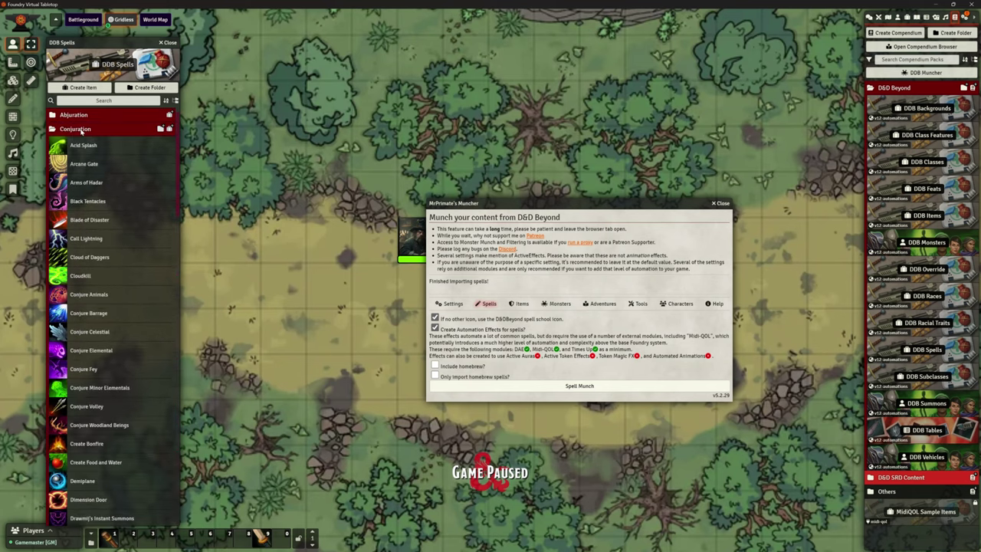
{"action": "scroll", "coordinate": [142, 306], "scroll_direction": "down", "scroll_amount": 5}
{"action": "scroll", "coordinate": [138, 322], "scroll_direction": "down", "scroll_amount": 12}
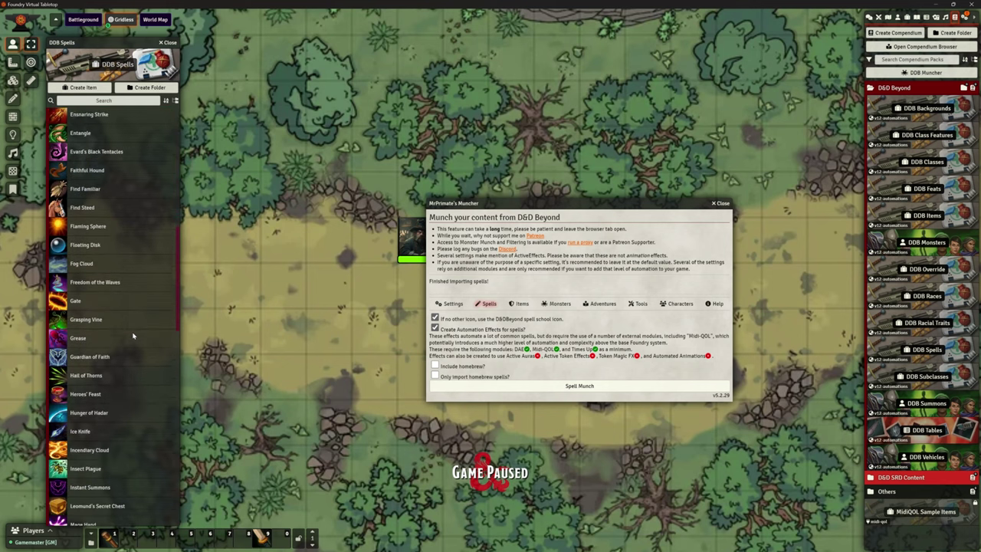
{"action": "scroll", "coordinate": [132, 335], "scroll_direction": "down", "scroll_amount": 10}
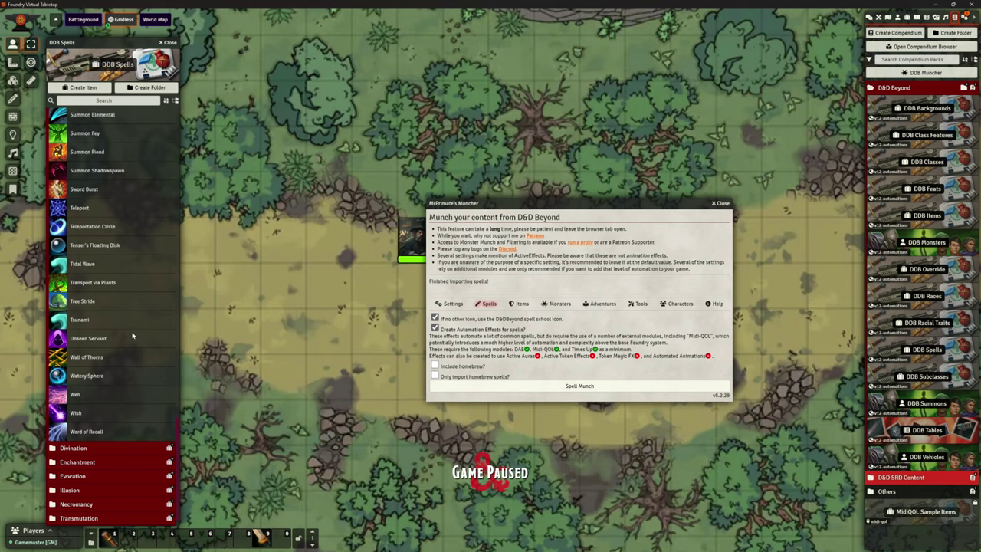
{"action": "scroll", "coordinate": [132, 335], "scroll_direction": "up", "scroll_amount": 20}
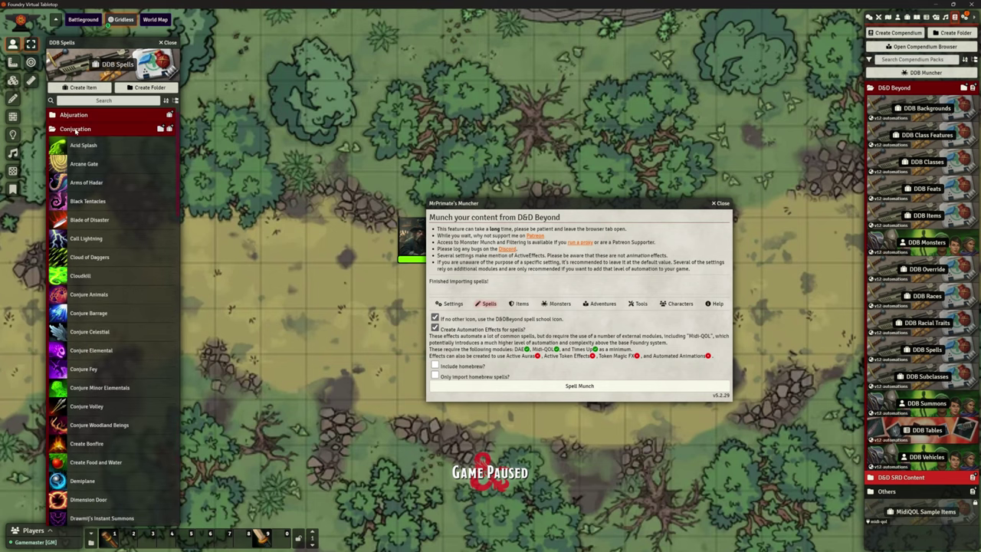
{"action": "left_click", "coordinate": [76, 129]}
{"action": "left_click", "coordinate": [82, 144]}
{"action": "scroll", "coordinate": [122, 207], "scroll_direction": "down", "scroll_amount": 5}
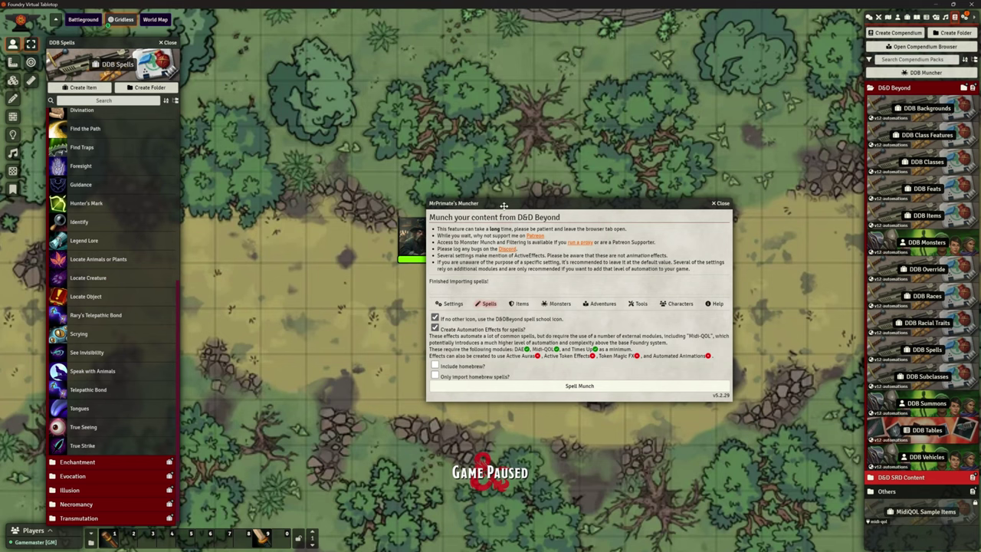
{"action": "left_click_drag", "start_coordinate": [499, 204], "coordinate": [573, 184]}
Drag True Strike from DDB Spells onto the barbarian's Spells tab, then close the sheet
{"action": "double_click", "coordinate": [431, 238]}
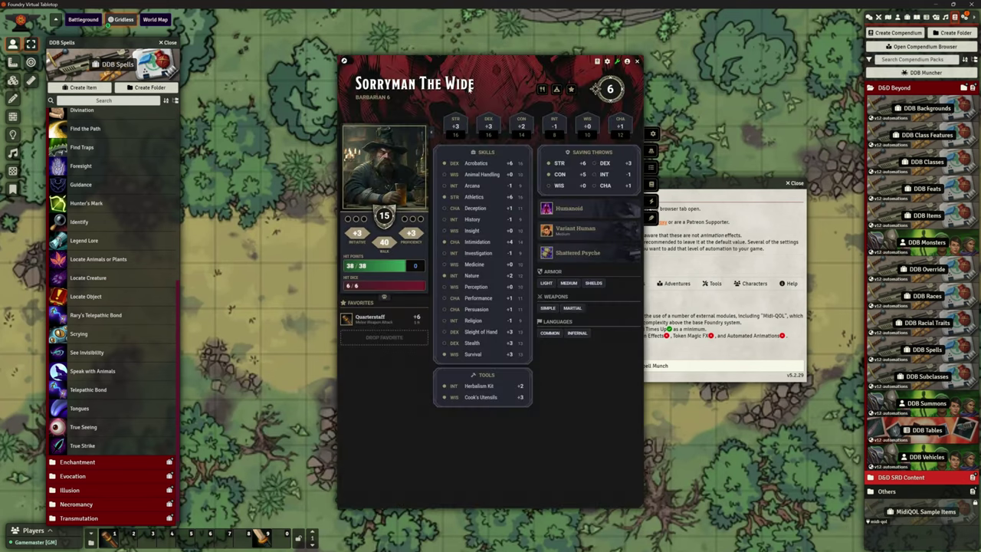
{"action": "left_click_drag", "start_coordinate": [458, 61], "coordinate": [308, 97]}
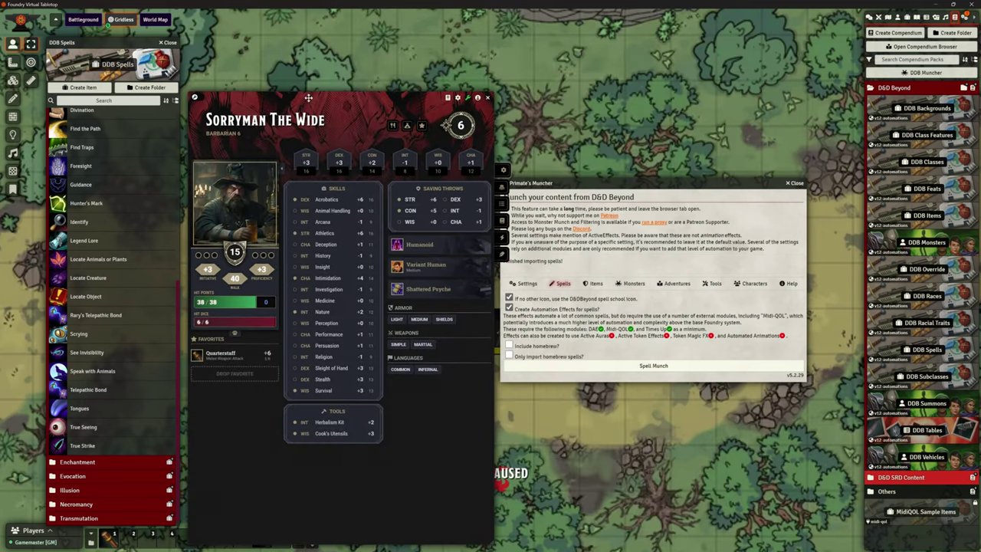
{"action": "left_click", "coordinate": [502, 187]}
{"action": "left_click", "coordinate": [502, 204]}
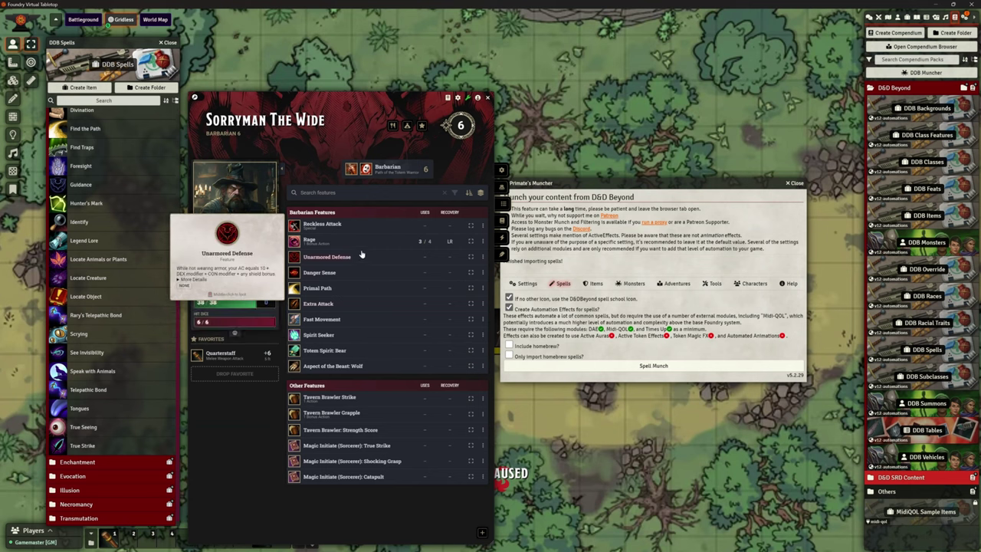
{"action": "left_click", "coordinate": [501, 223]}
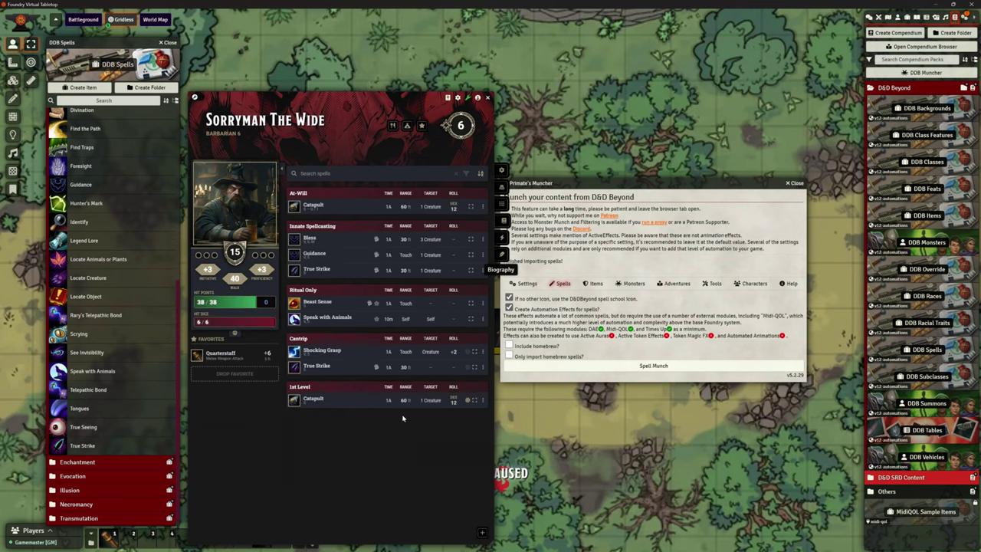
{"action": "left_click_drag", "start_coordinate": [78, 449], "coordinate": [351, 443]}
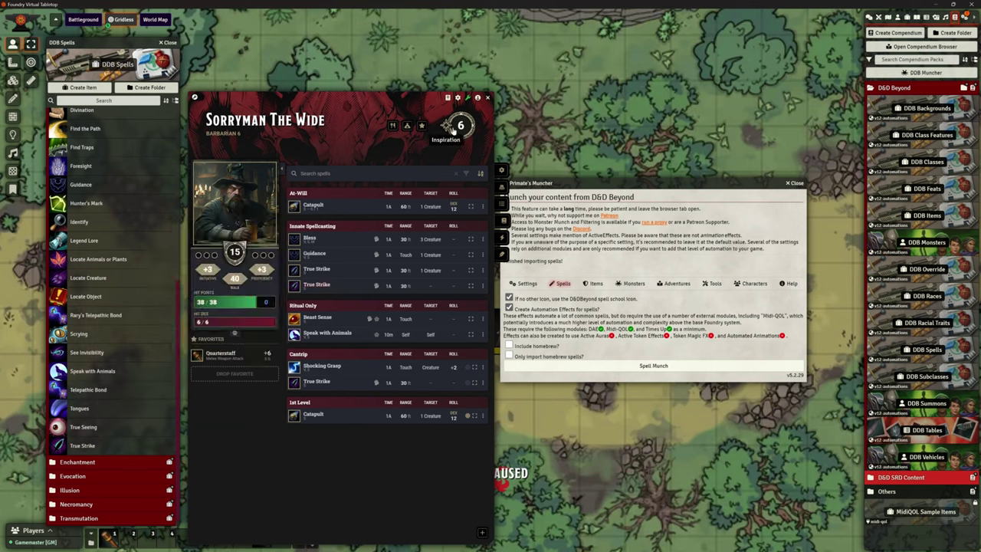
{"action": "left_click", "coordinate": [488, 101]}
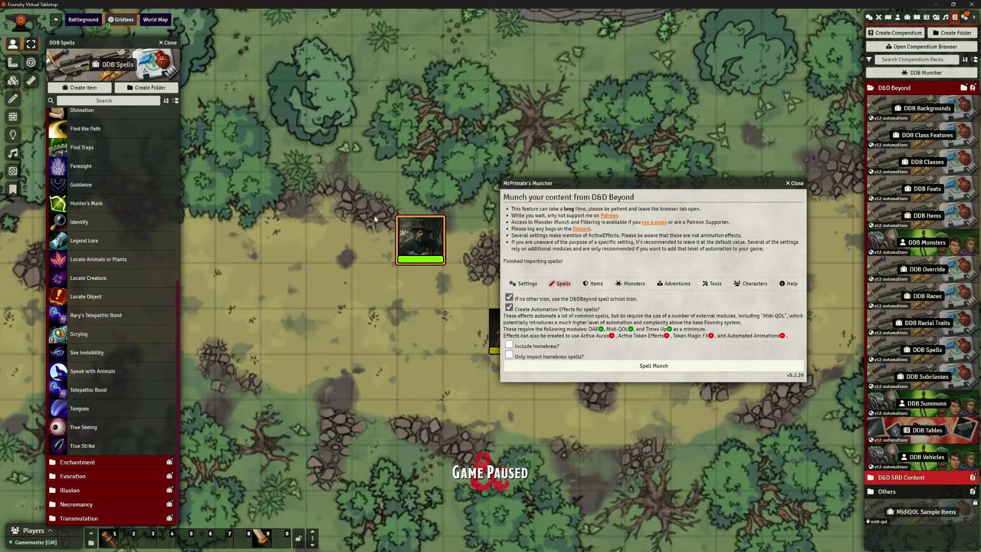
Move the Muncher to the upper centre and run Item Munch from the Items tab
{"action": "left_click_drag", "start_coordinate": [641, 183], "coordinate": [469, 152]}
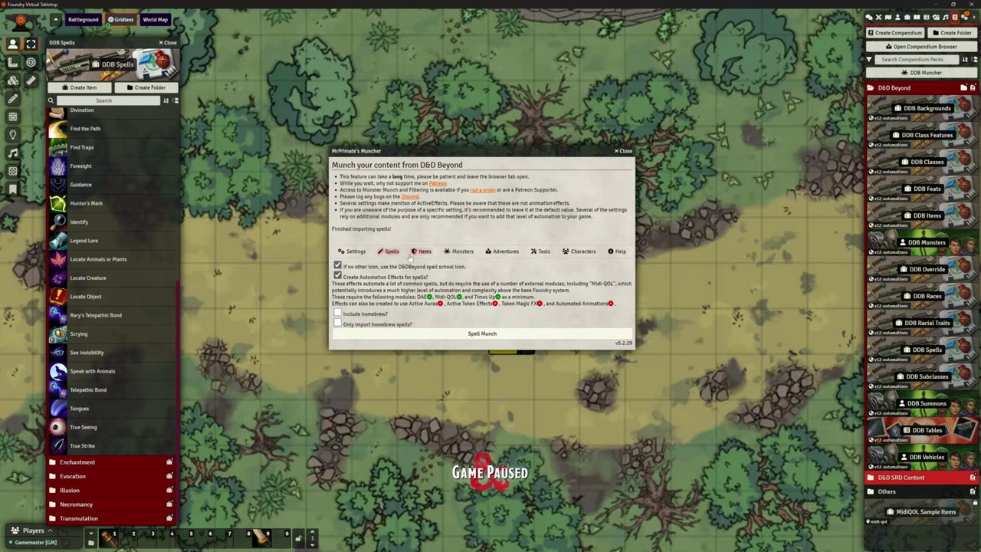
{"action": "left_click", "coordinate": [420, 251]}
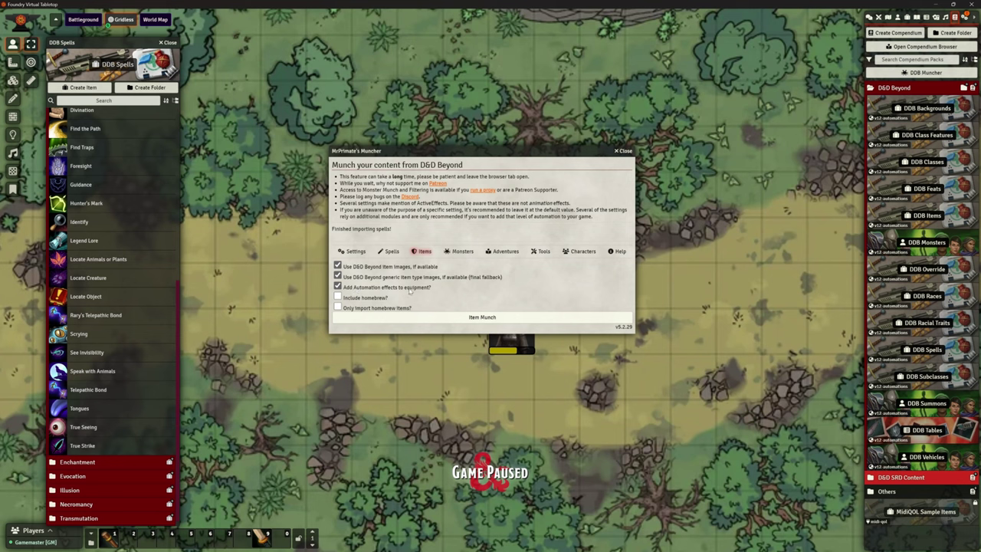
{"action": "left_click", "coordinate": [481, 318]}
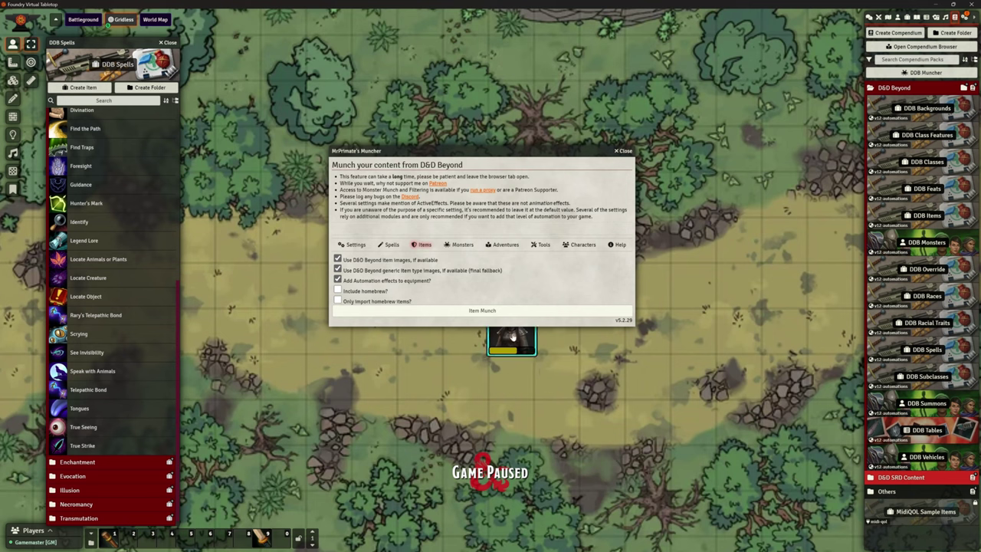
Glance at Monsters options, return to Items while 1298 items import, and collapse D&D Beyond
{"action": "left_click", "coordinate": [463, 310]}
{"action": "left_click", "coordinate": [455, 245]}
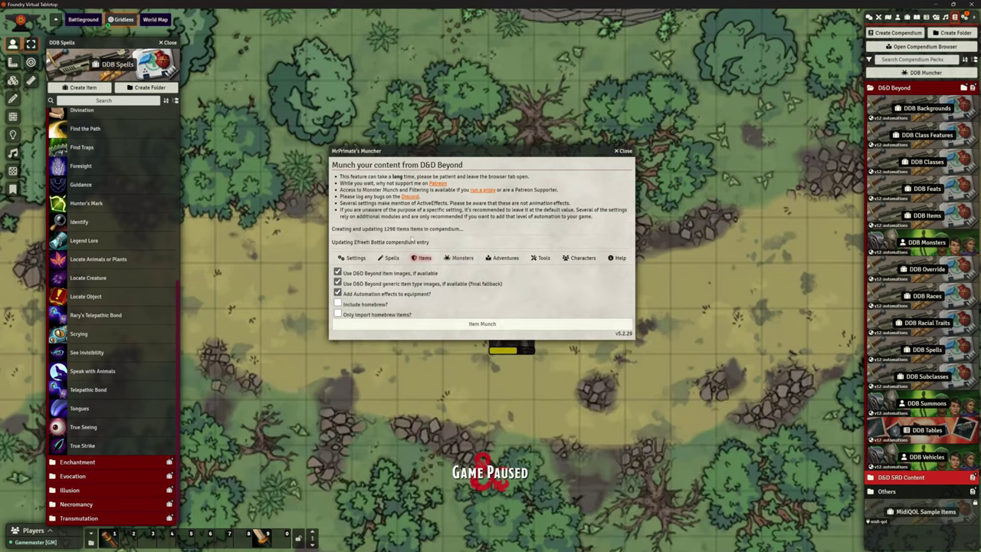
{"action": "left_click", "coordinate": [425, 258]}
{"action": "left_click", "coordinate": [907, 89]}
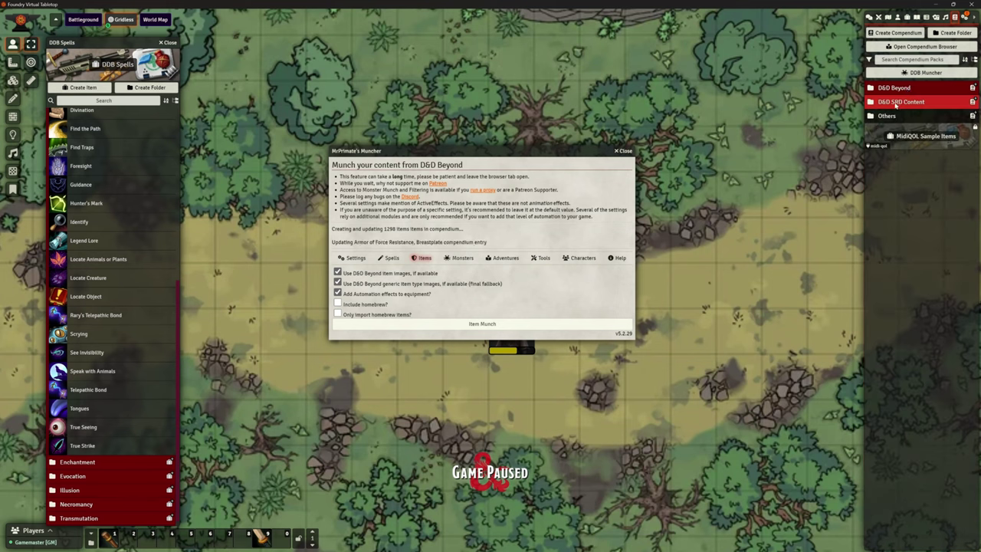
Peek into the Items (SRD) and Spells (SRD) compendiums, then close and collapse them
{"action": "left_click", "coordinate": [896, 103]}
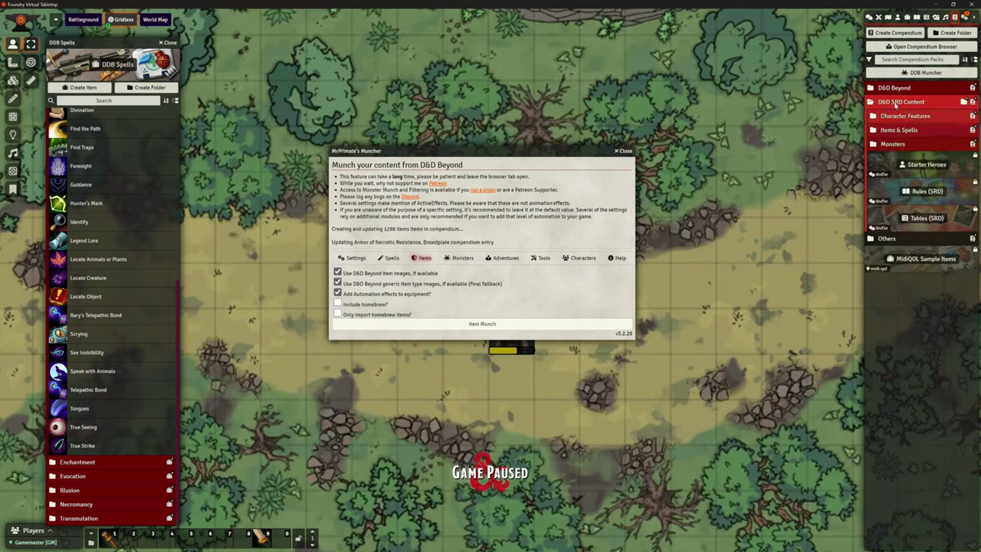
{"action": "left_click", "coordinate": [898, 129]}
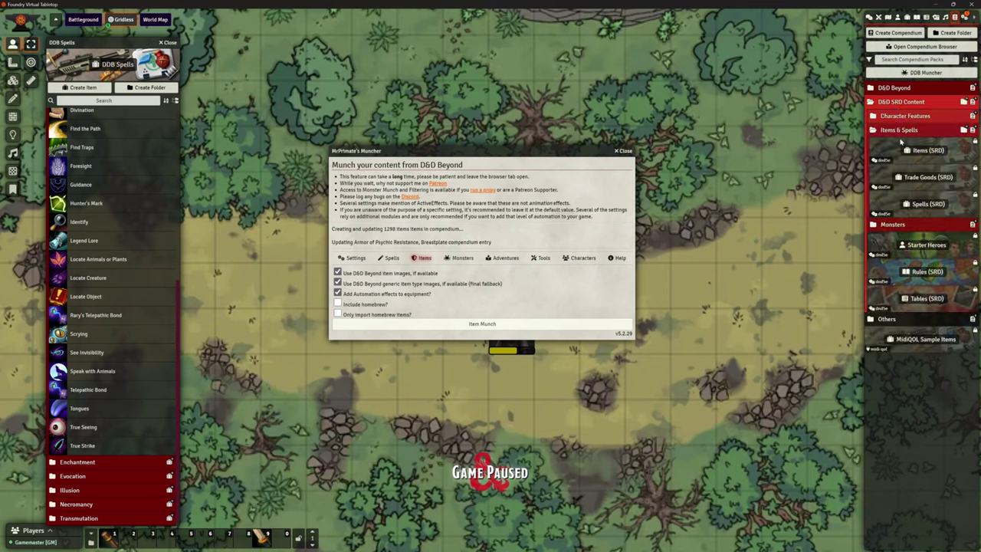
{"action": "left_click", "coordinate": [917, 153]}
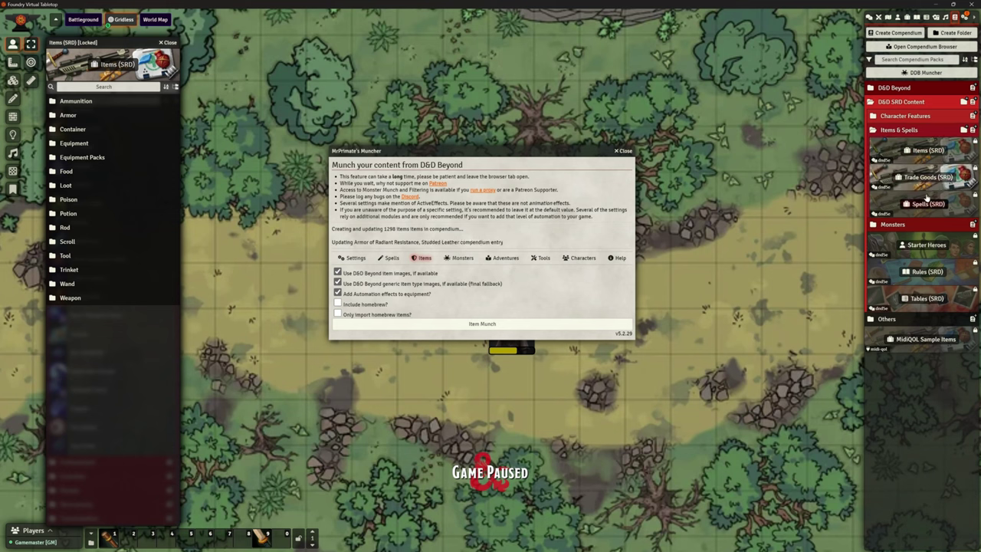
{"action": "left_click", "coordinate": [924, 203]}
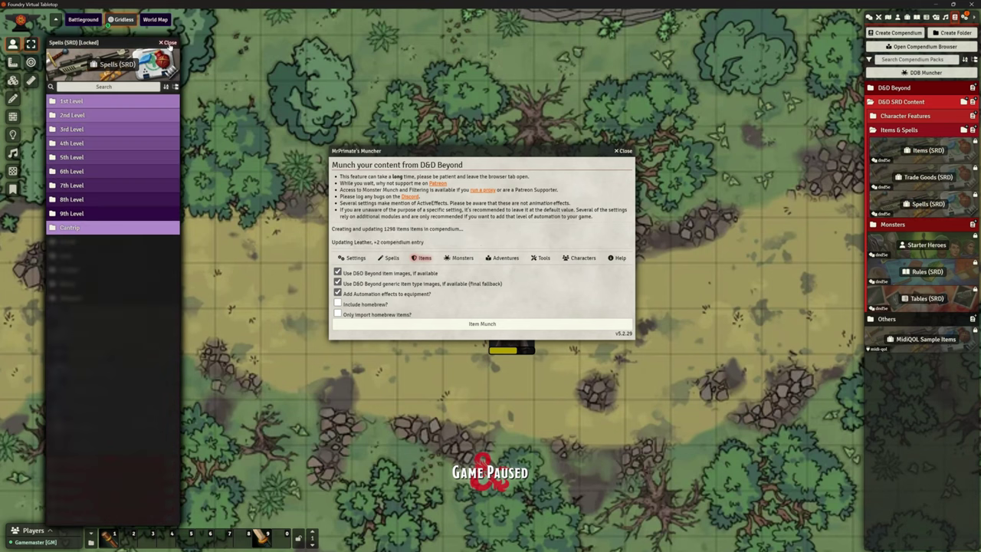
{"action": "left_click", "coordinate": [167, 44]}
{"action": "left_click", "coordinate": [167, 43]}
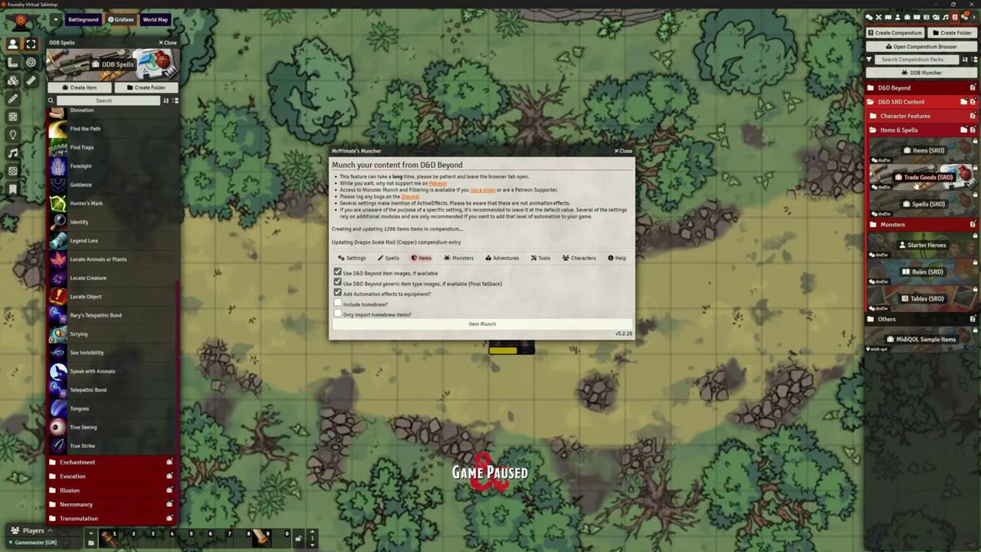
{"action": "left_click", "coordinate": [895, 102]}
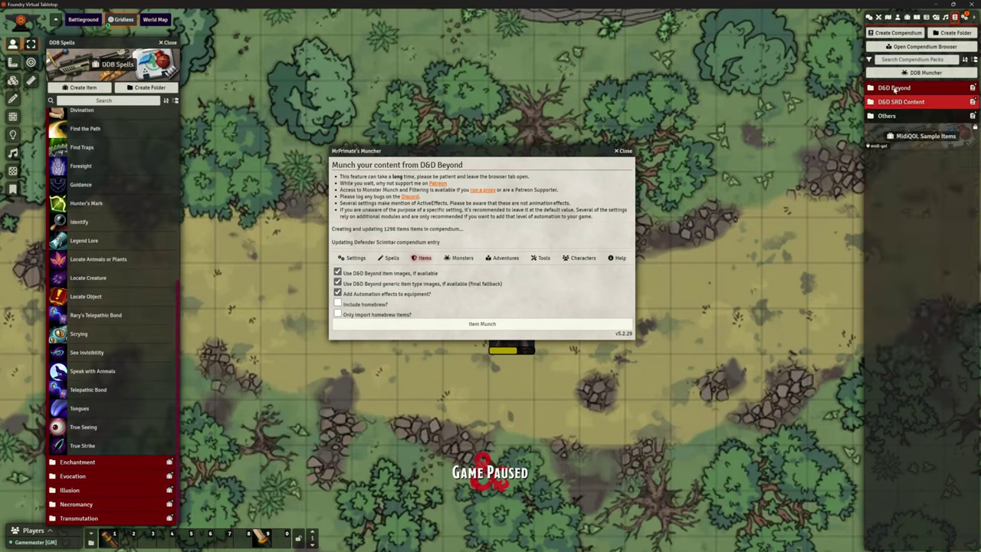
Expand the D&D Beyond folder, collapse Divination, and open DDB Items
{"action": "left_click", "coordinate": [893, 88]}
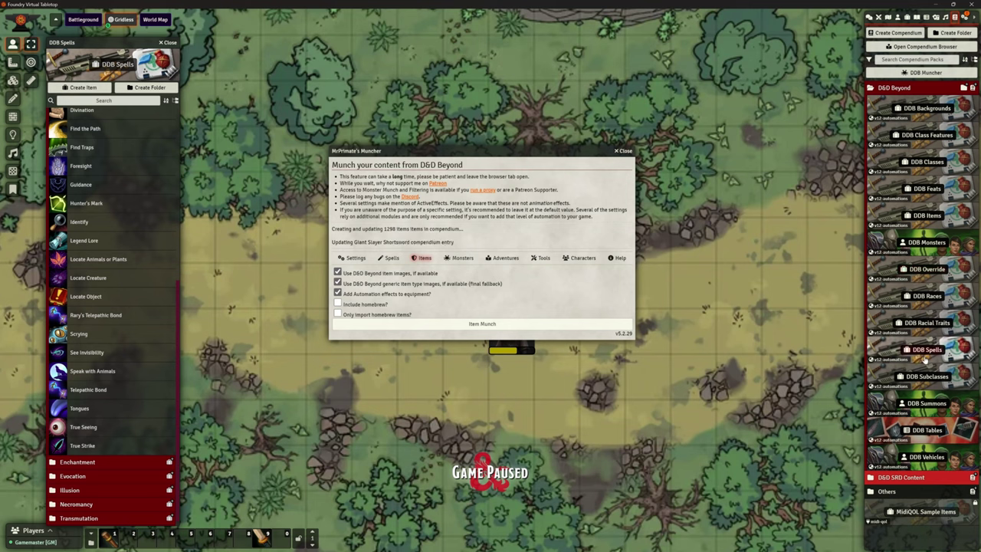
{"action": "scroll", "coordinate": [91, 124], "scroll_direction": "up", "scroll_amount": 4}
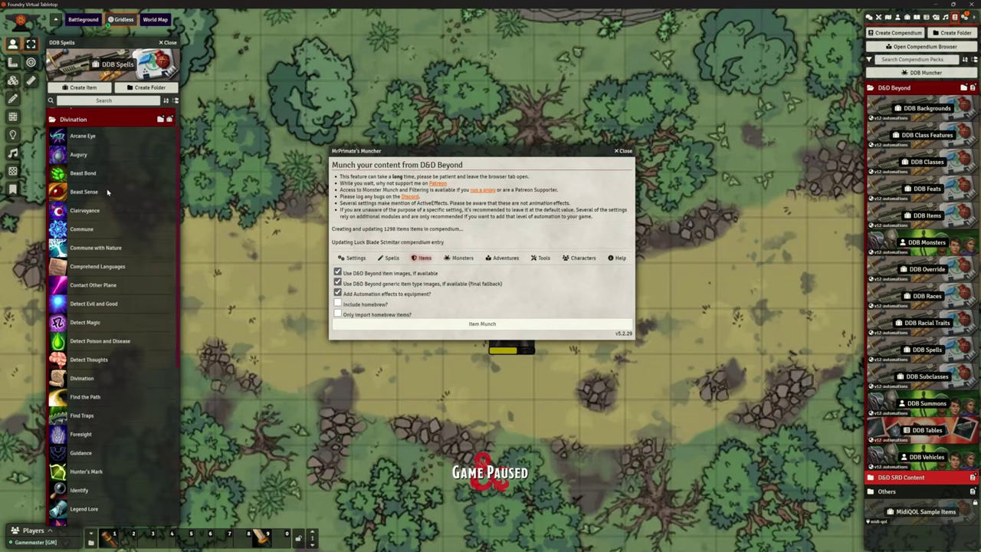
{"action": "left_click", "coordinate": [72, 143]}
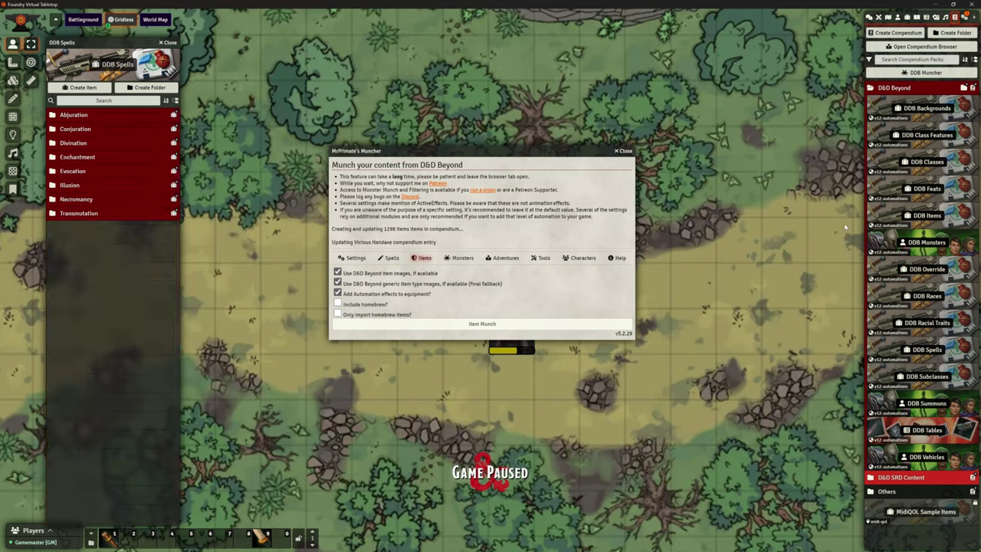
{"action": "left_click", "coordinate": [924, 217]}
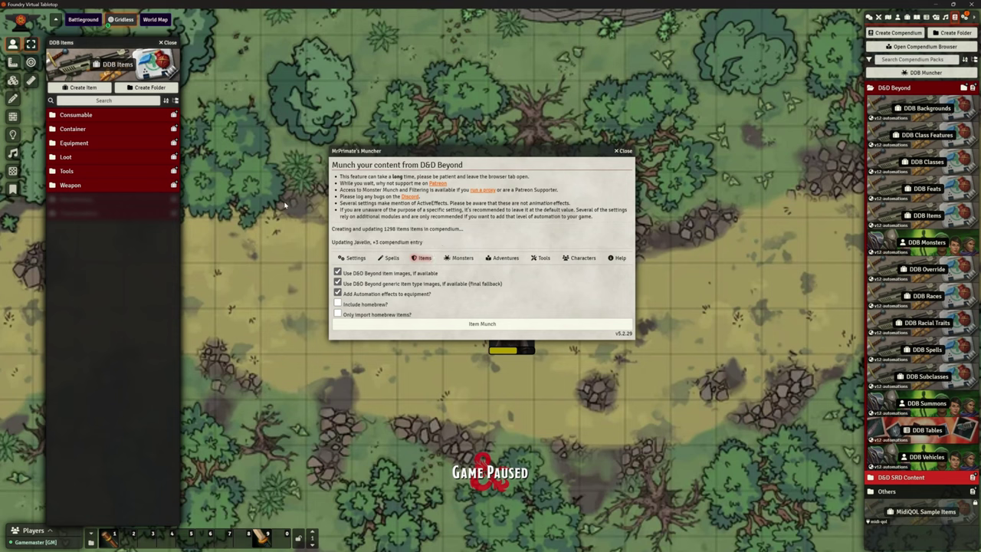
Close the DDB Items compendium window to reveal DDB Spells' eight school folders
{"action": "left_click", "coordinate": [168, 43]}
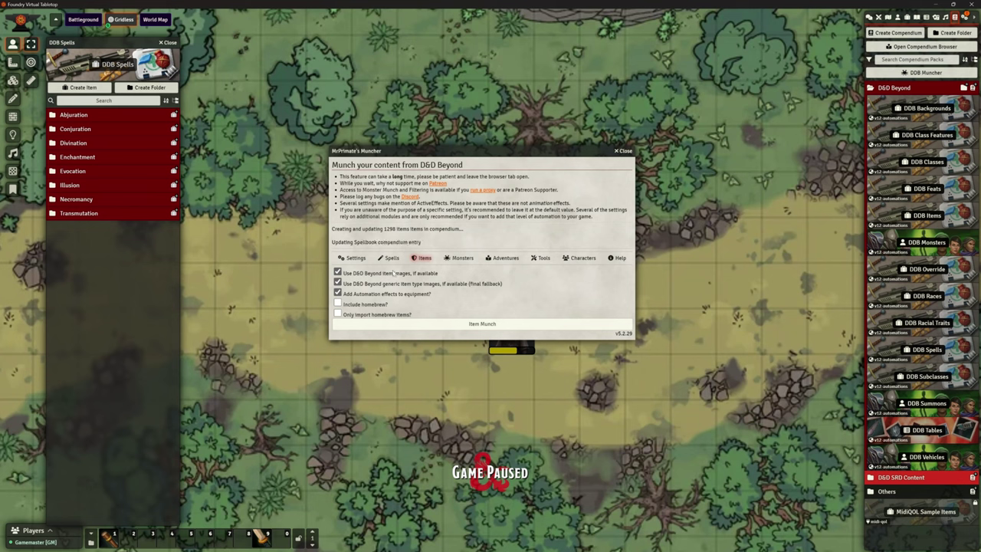
Cycle the finished Muncher through its Spells and Items tabs to the Monsters options
{"action": "left_click", "coordinate": [388, 258]}
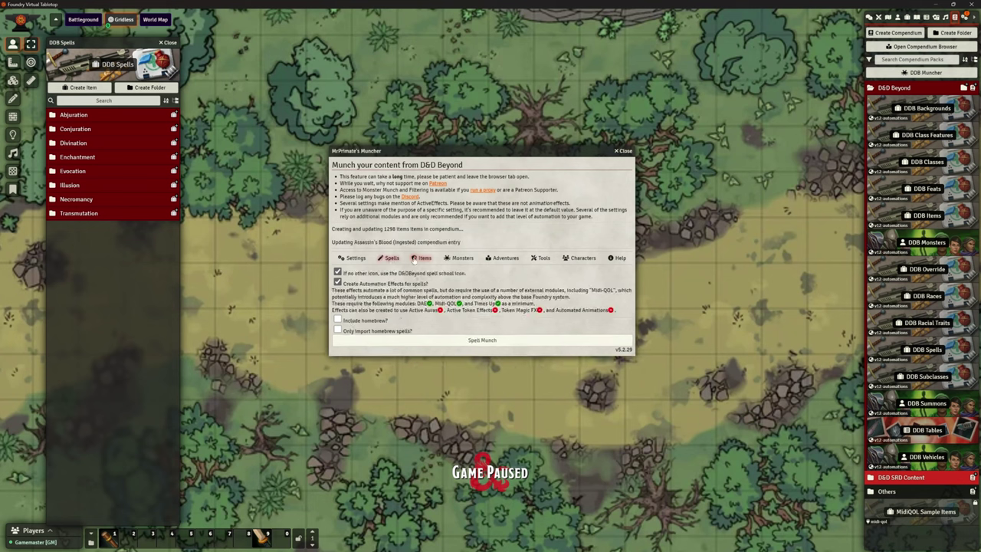
{"action": "left_click", "coordinate": [420, 258]}
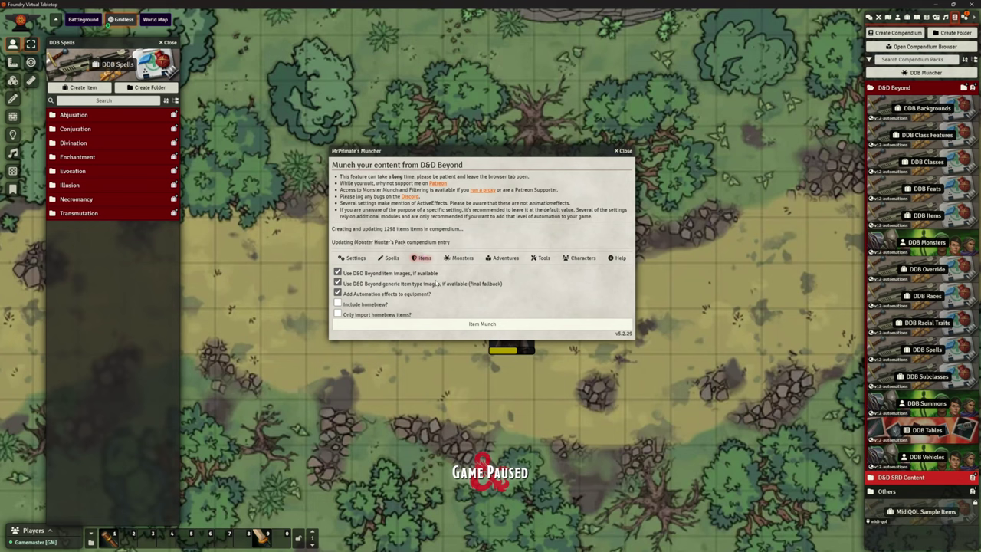
{"action": "left_click", "coordinate": [460, 258]}
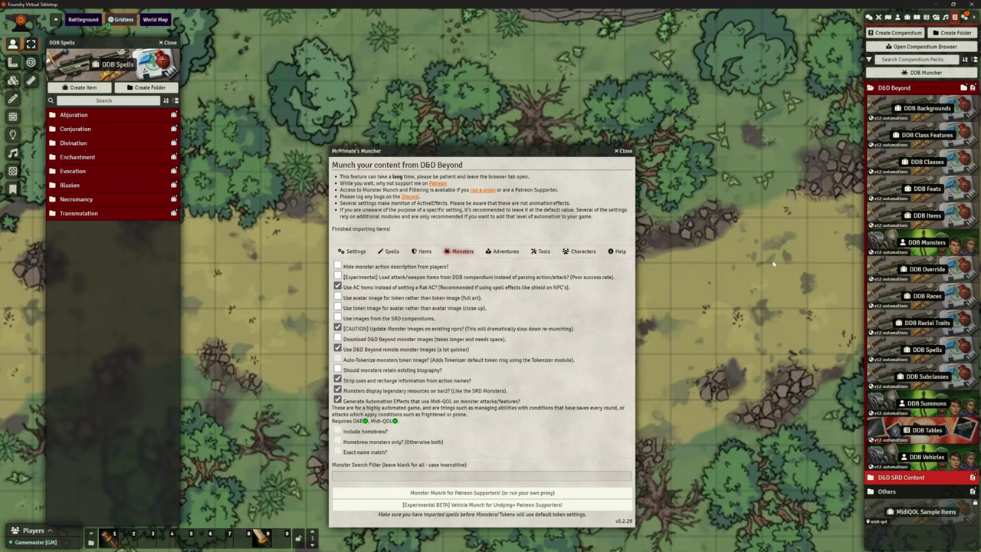
In the DDB Items compendium, expand Equipment > Heavy Armor to list the heavy armor
{"action": "left_click", "coordinate": [926, 216]}
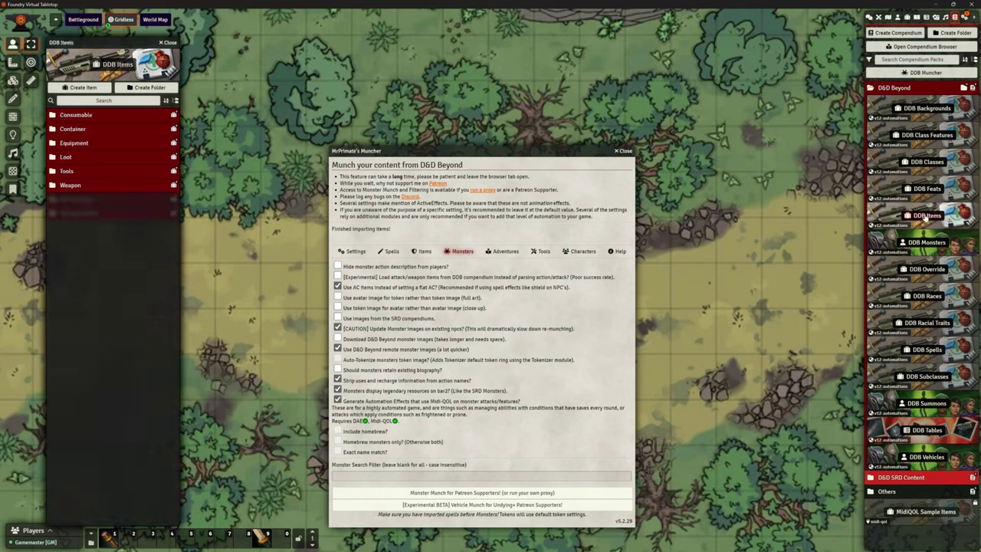
{"action": "left_click", "coordinate": [74, 143]}
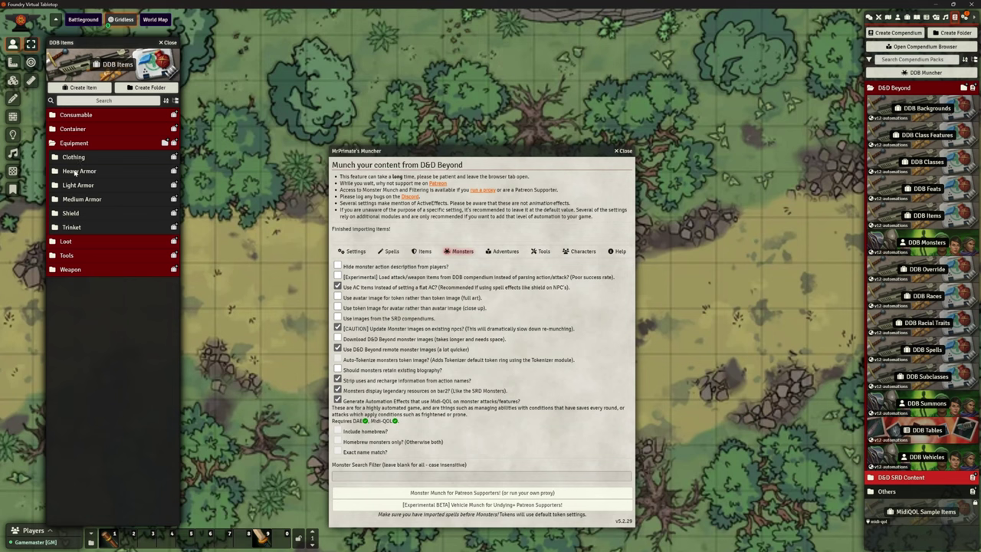
{"action": "left_click", "coordinate": [76, 172]}
{"action": "scroll", "coordinate": [104, 231], "scroll_direction": "down", "scroll_amount": 5}
{"action": "scroll", "coordinate": [119, 270], "scroll_direction": "up", "scroll_amount": 2}
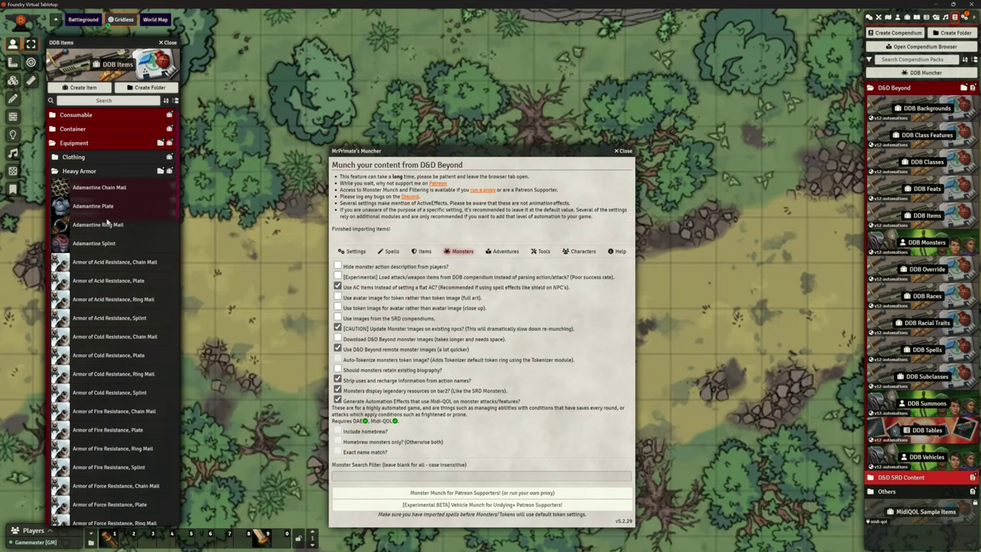
Expand Loot > Gemstone to show the imported gemstones
{"action": "scroll", "coordinate": [108, 222], "scroll_direction": "down", "scroll_amount": 3}
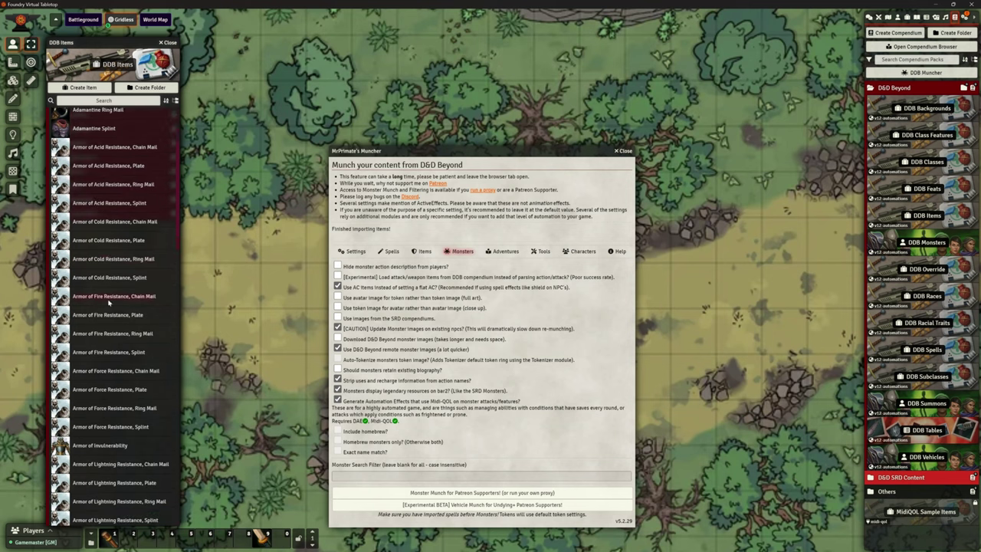
{"action": "scroll", "coordinate": [111, 300], "scroll_direction": "down", "scroll_amount": 7}
{"action": "scroll", "coordinate": [122, 340], "scroll_direction": "down", "scroll_amount": 15}
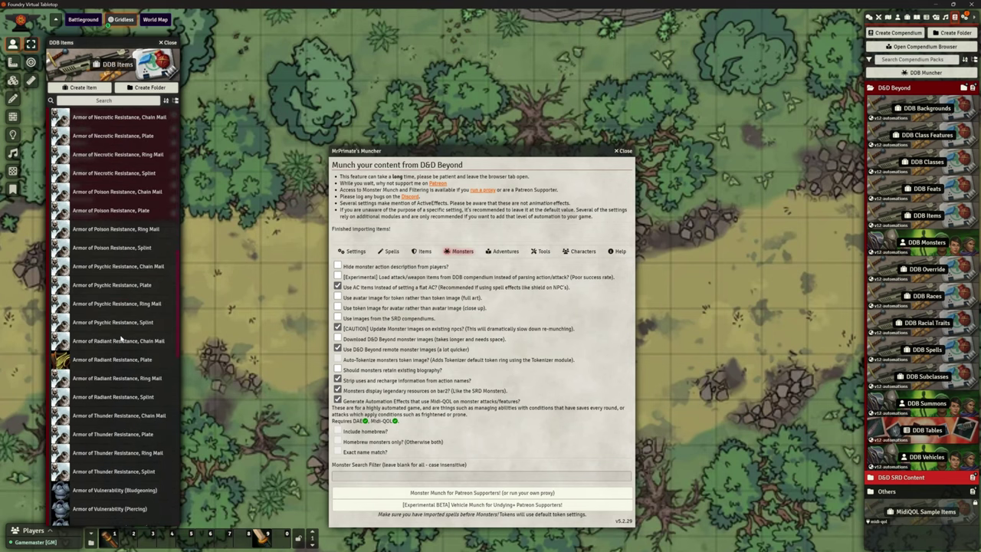
{"action": "scroll", "coordinate": [121, 345], "scroll_direction": "down", "scroll_amount": 3}
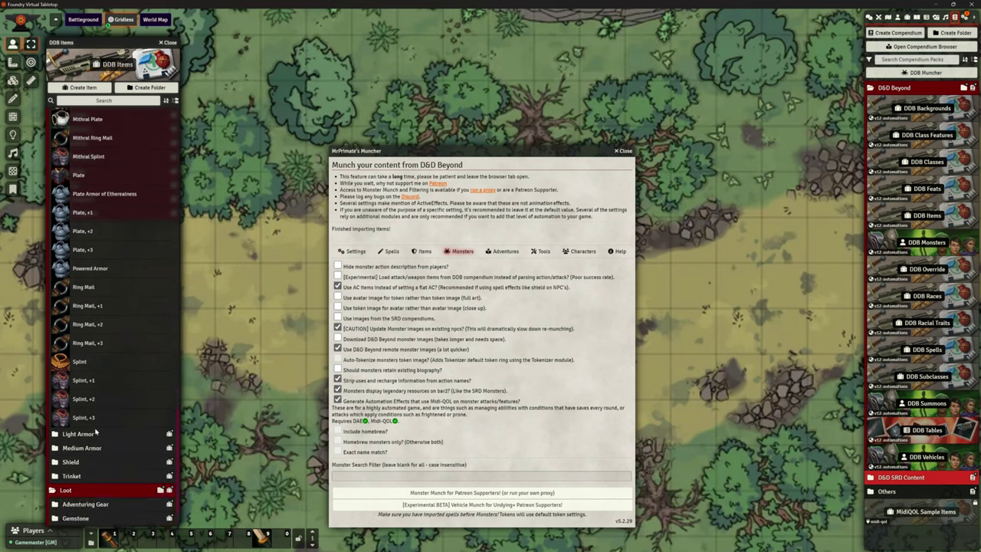
{"action": "left_click", "coordinate": [77, 490]}
{"action": "left_click", "coordinate": [77, 490]}
Expand the Martial Melee weapons folder to list Battleaxe, Berserker Greataxe and Blackrazor
{"action": "scroll", "coordinate": [108, 344], "scroll_direction": "down", "scroll_amount": 10}
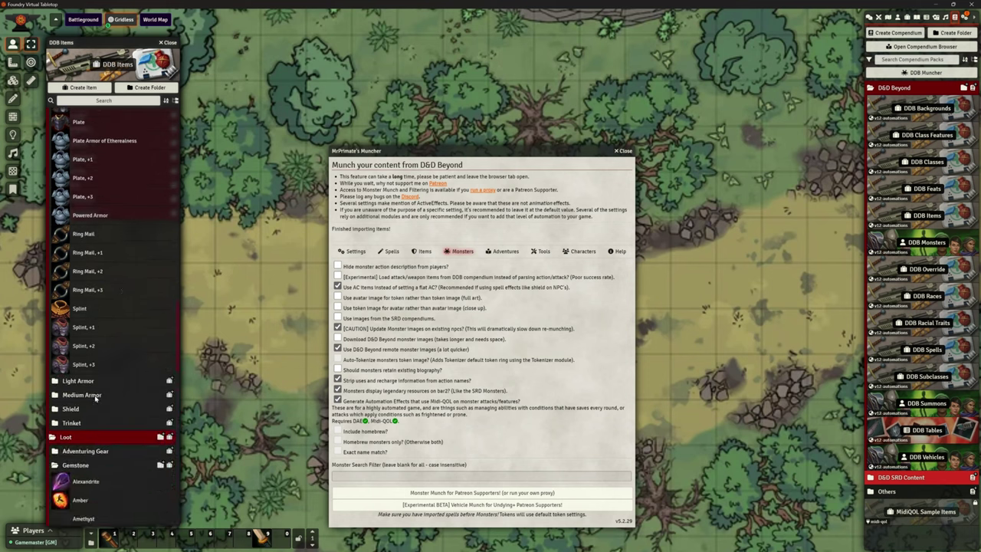
{"action": "scroll", "coordinate": [114, 318], "scroll_direction": "down", "scroll_amount": 10}
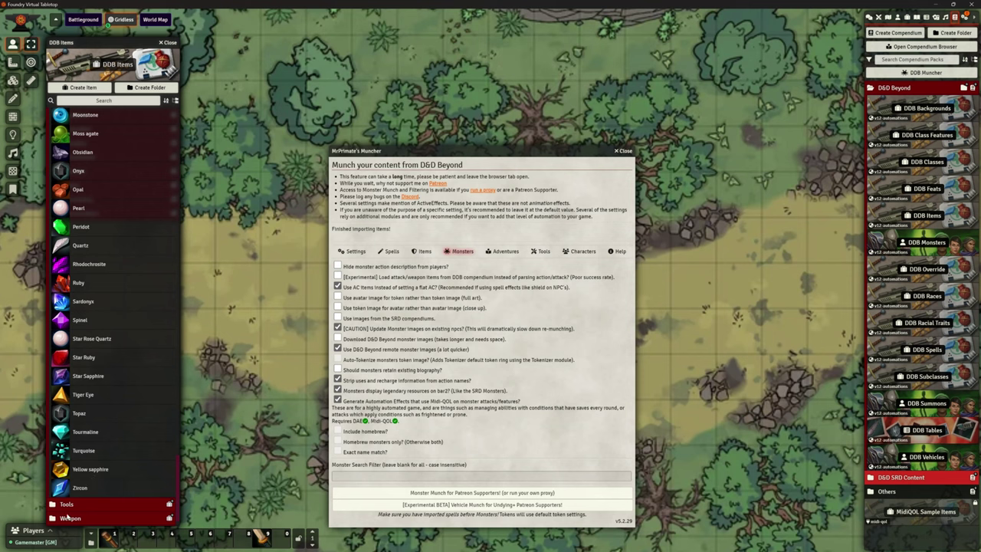
{"action": "scroll", "coordinate": [111, 376], "scroll_direction": "down", "scroll_amount": 1}
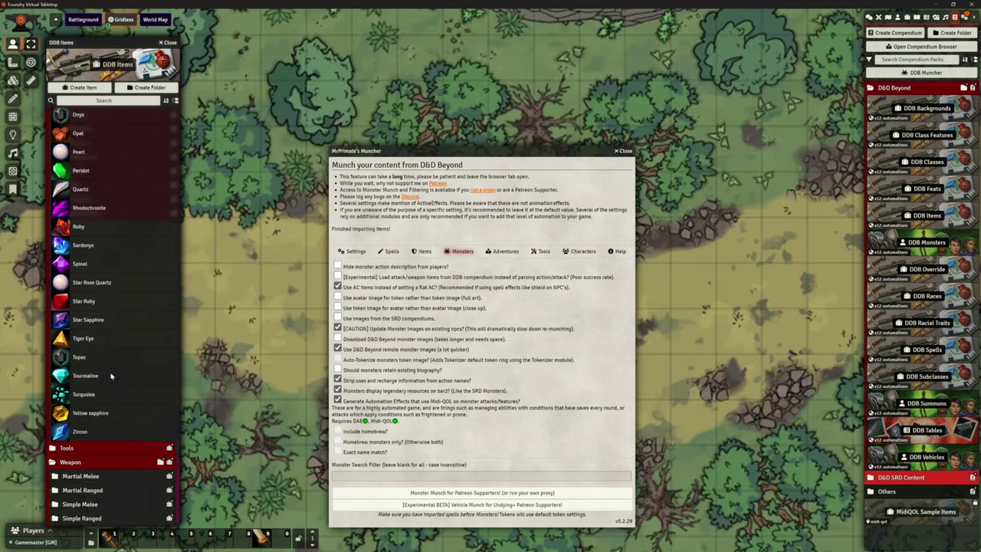
{"action": "left_click", "coordinate": [80, 475]}
{"action": "scroll", "coordinate": [115, 398], "scroll_direction": "down", "scroll_amount": 5}
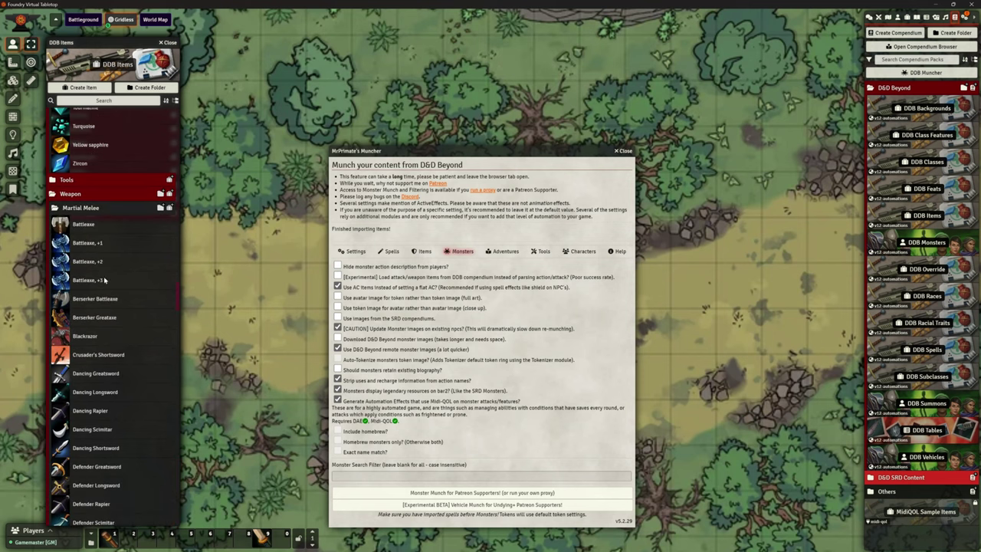